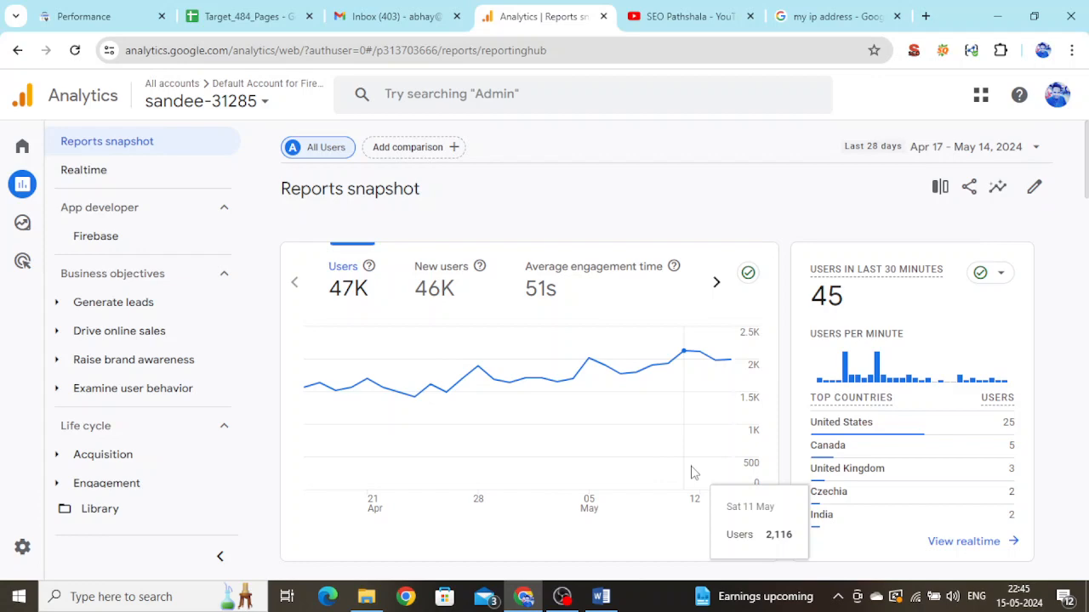
Examine the SEO Pathshala video list, the IP address in the SEO Notes Word document and the "my ip address" search results.
click(691, 21)
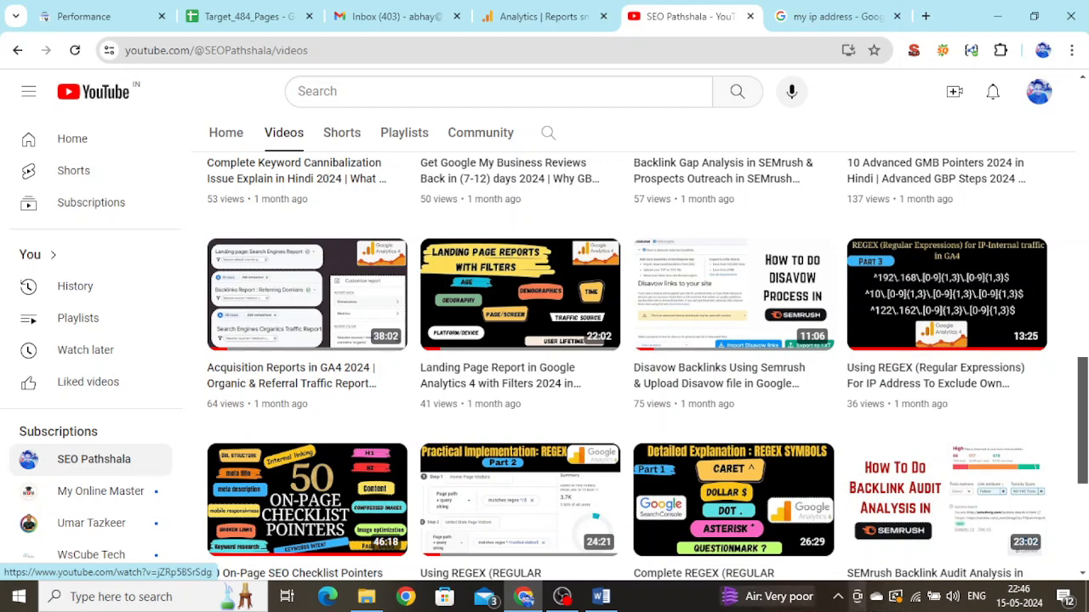
click(601, 596)
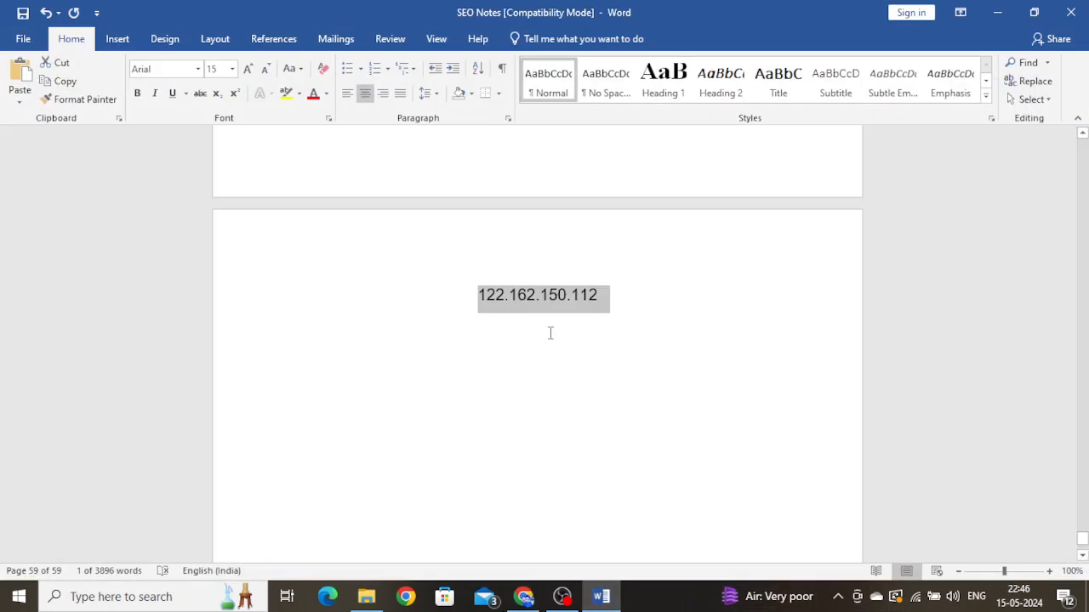
click(478, 297)
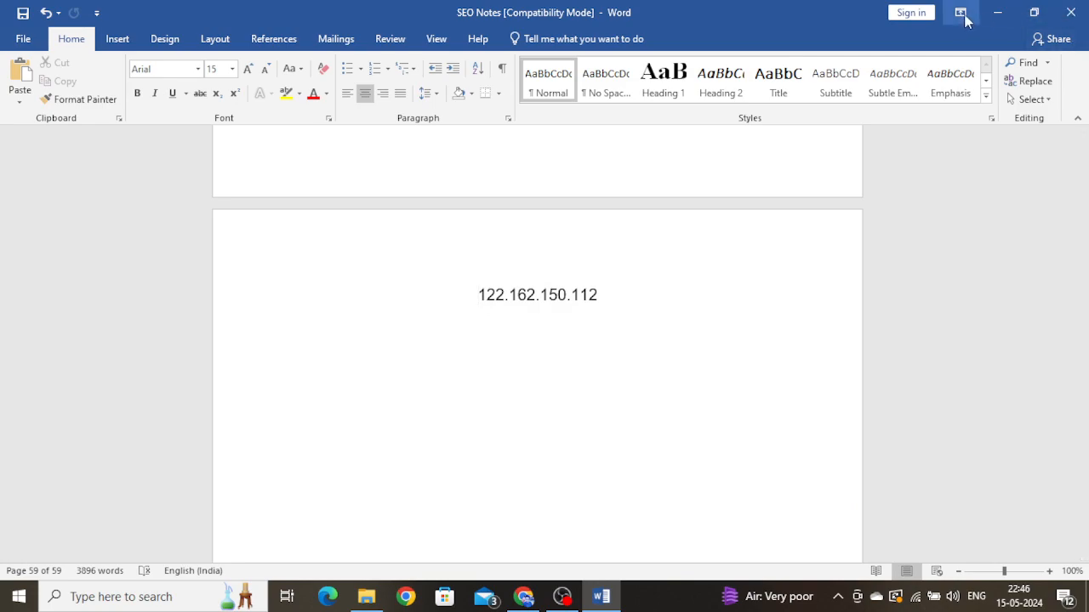
click(997, 12)
click(829, 16)
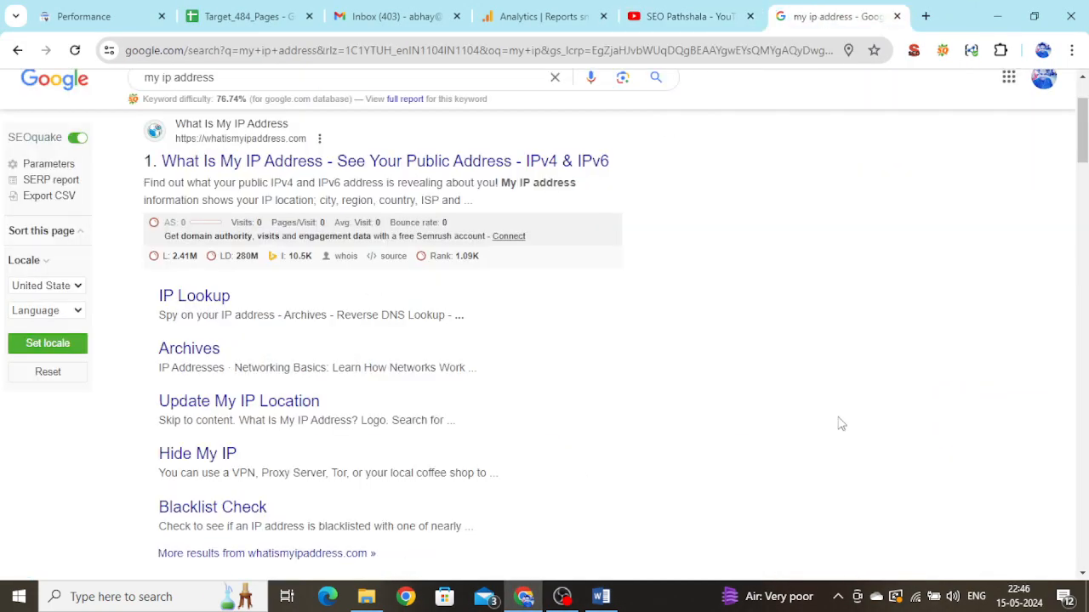
drag(1086, 150, 1063, 111)
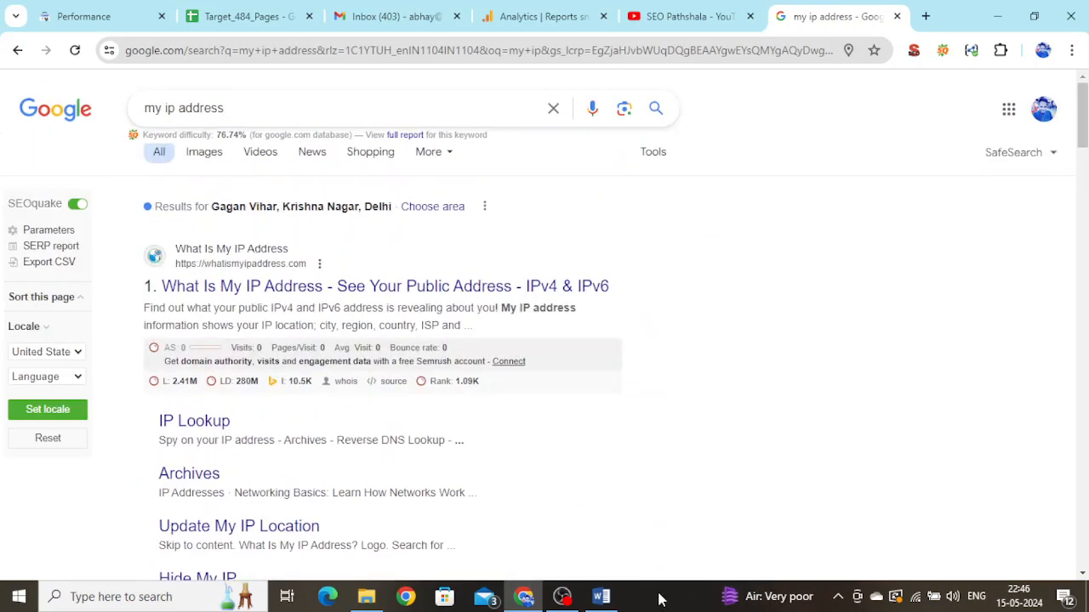
click(601, 596)
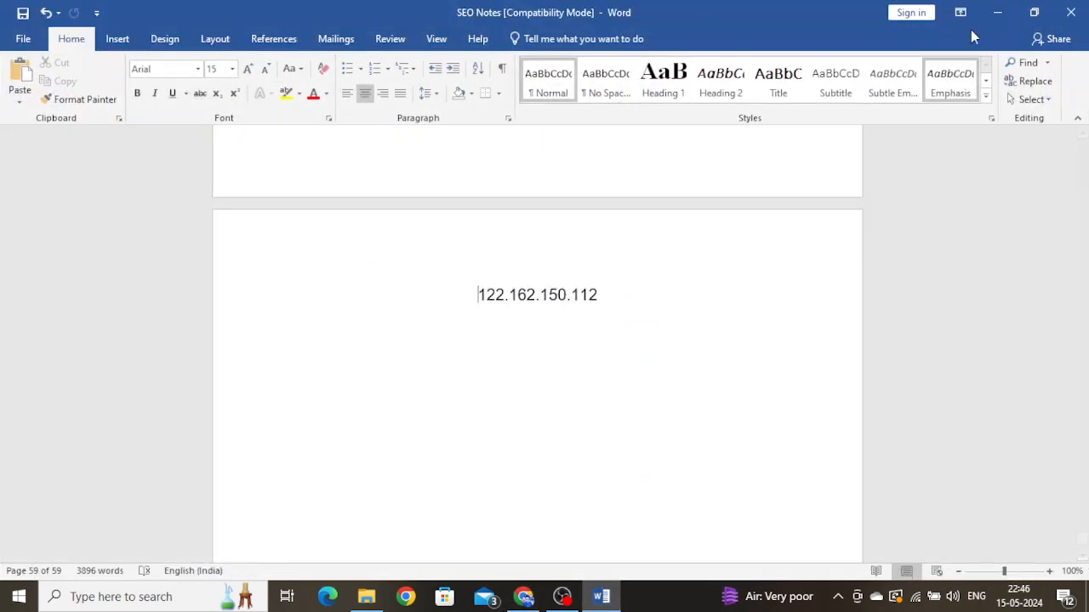
click(997, 12)
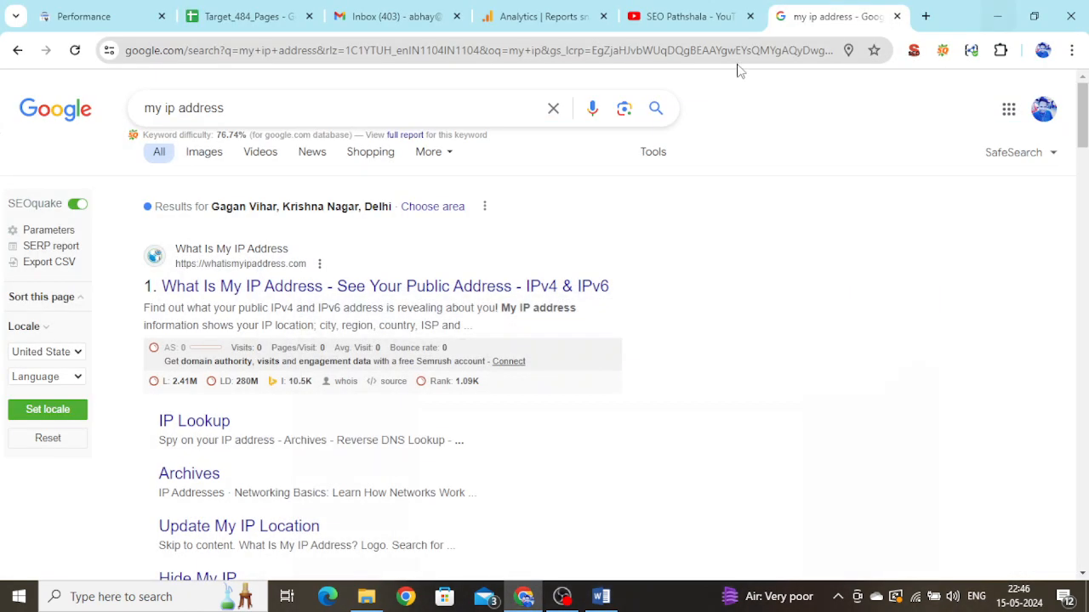
click(574, 18)
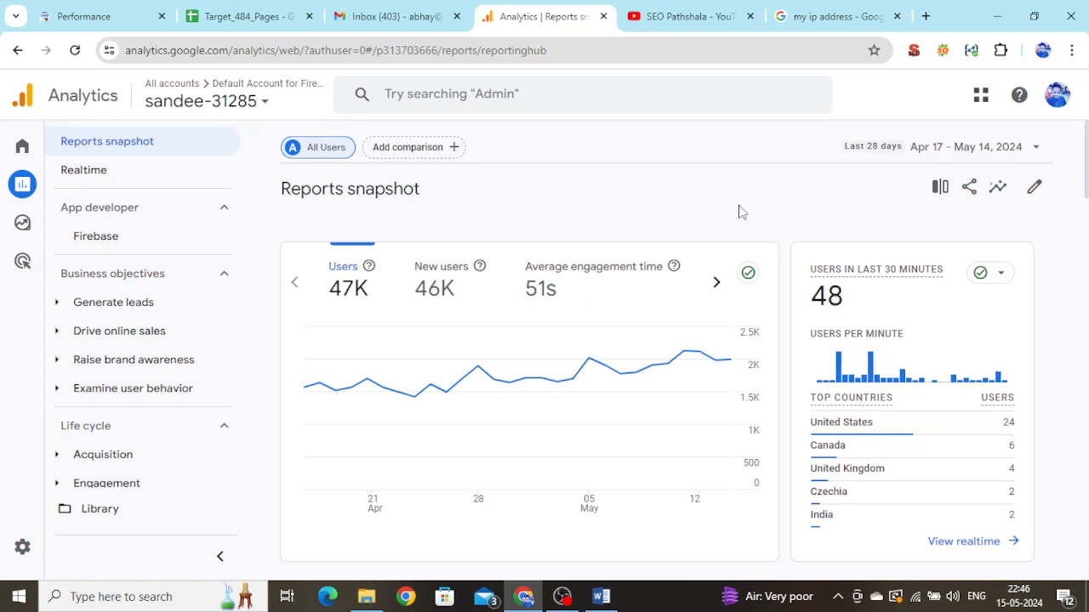
click(689, 17)
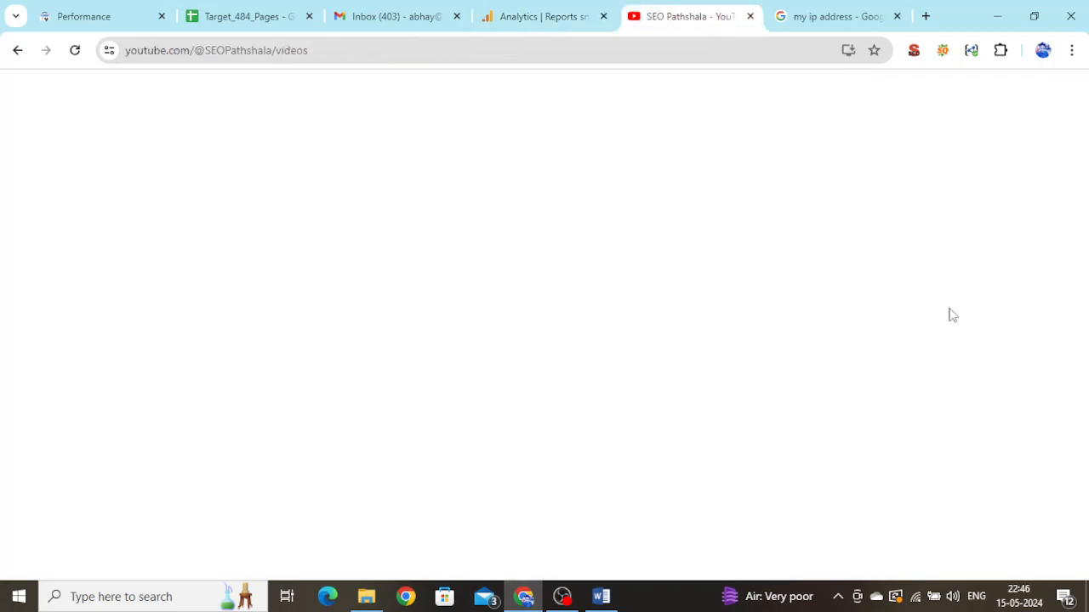
Switch to Google Analytics and open the Sandee - Website web stream from the property's data streams in Admin.
click(548, 17)
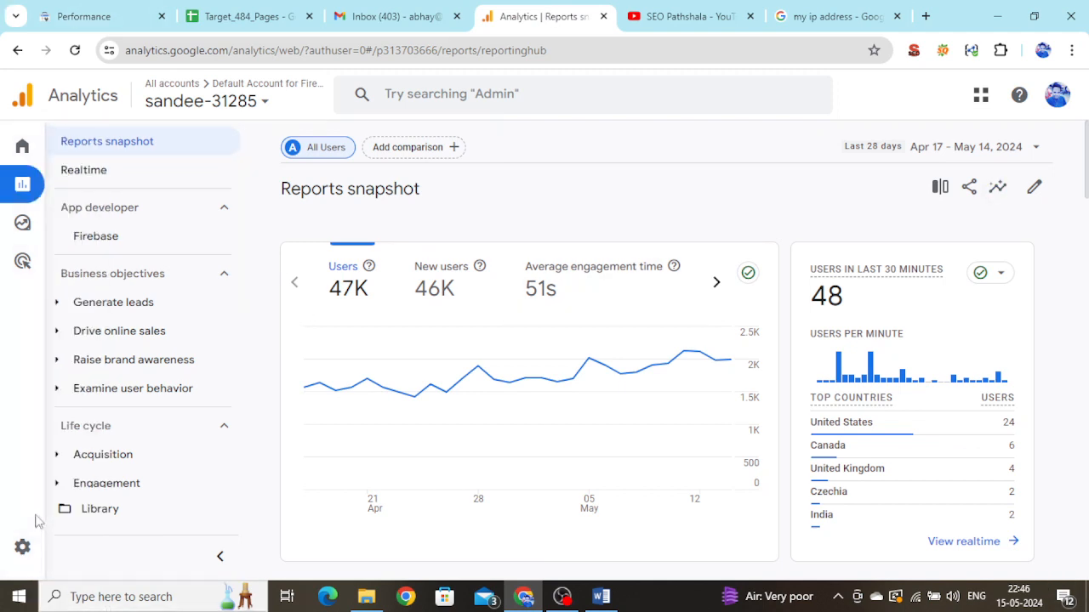
click(23, 553)
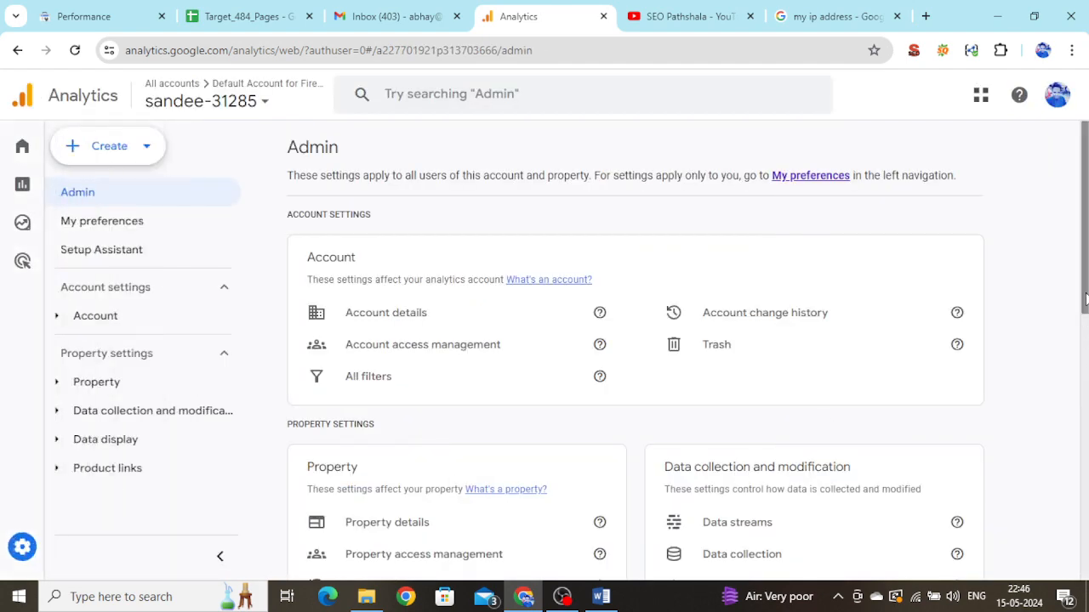
scroll(1085, 298, down, 3)
click(834, 291)
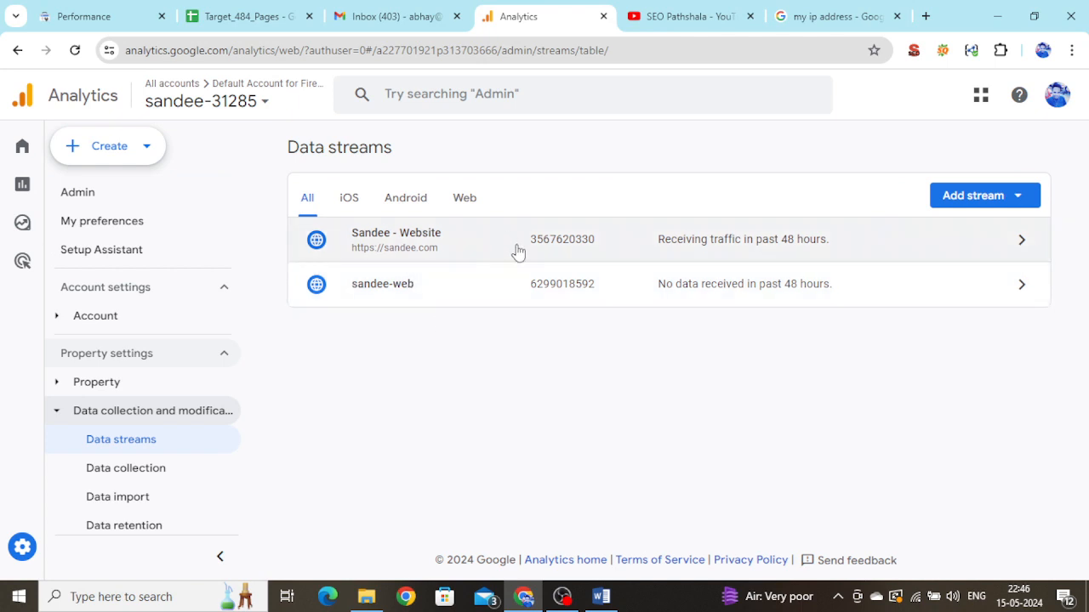
click(517, 250)
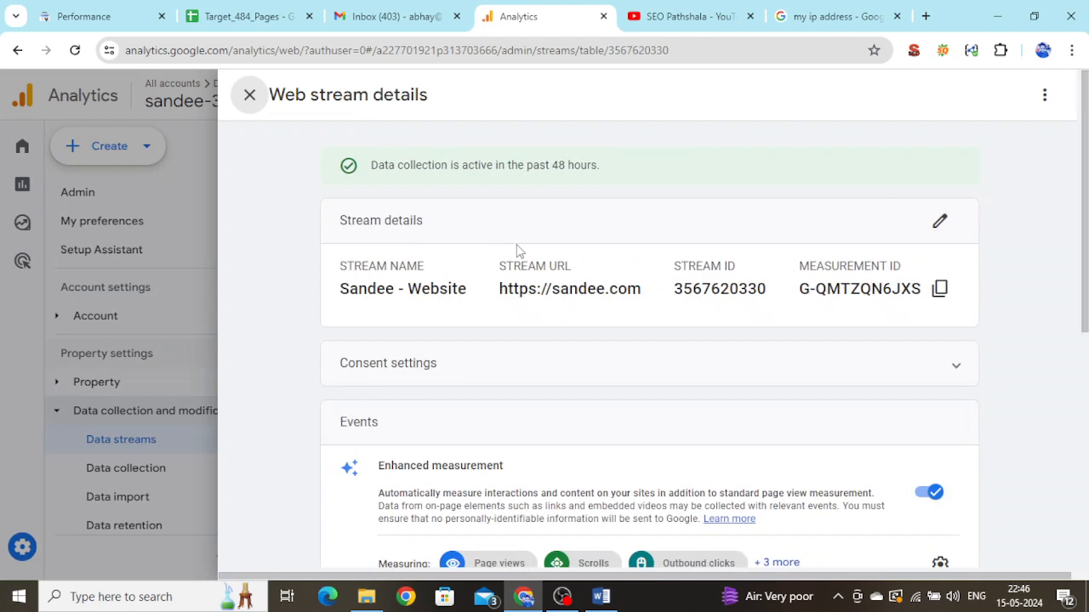
Open the Define internal traffic settings within the web stream's Google tag configuration.
scroll(517, 251, down, 4)
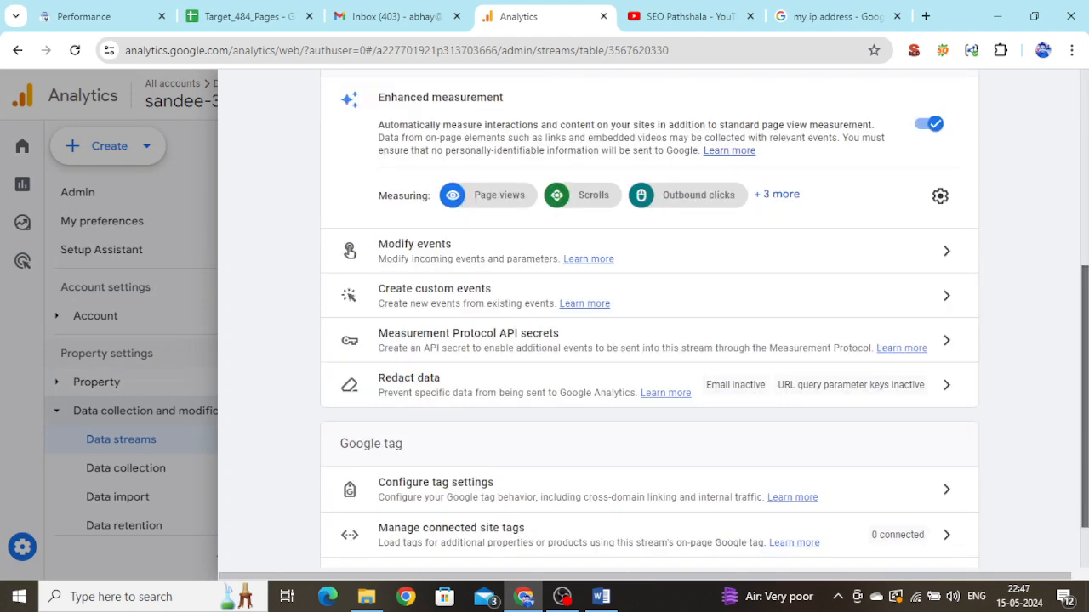
scroll(648, 322, down, 1)
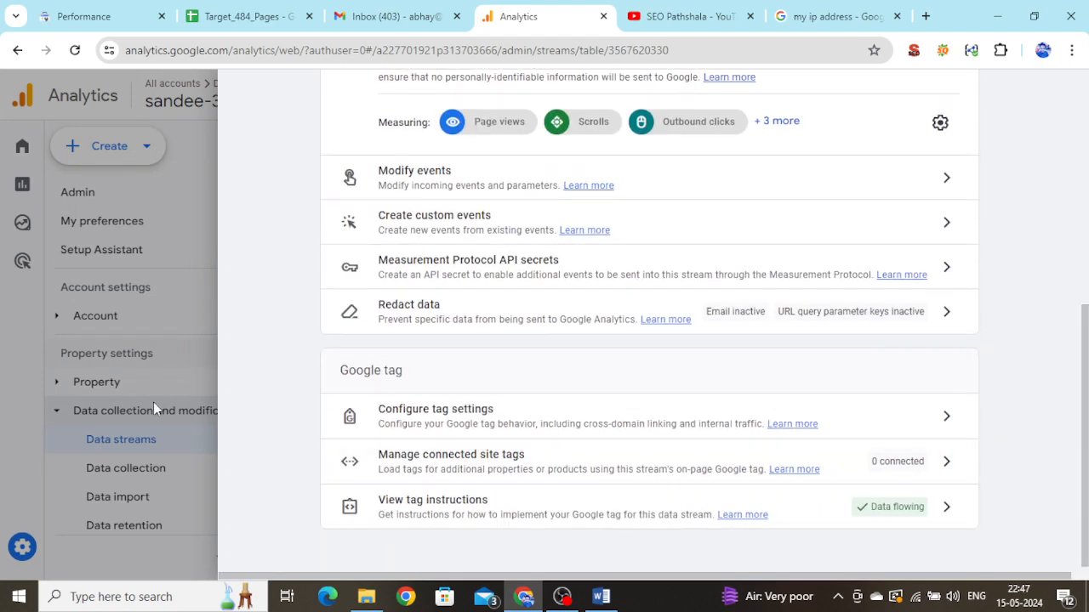
click(942, 427)
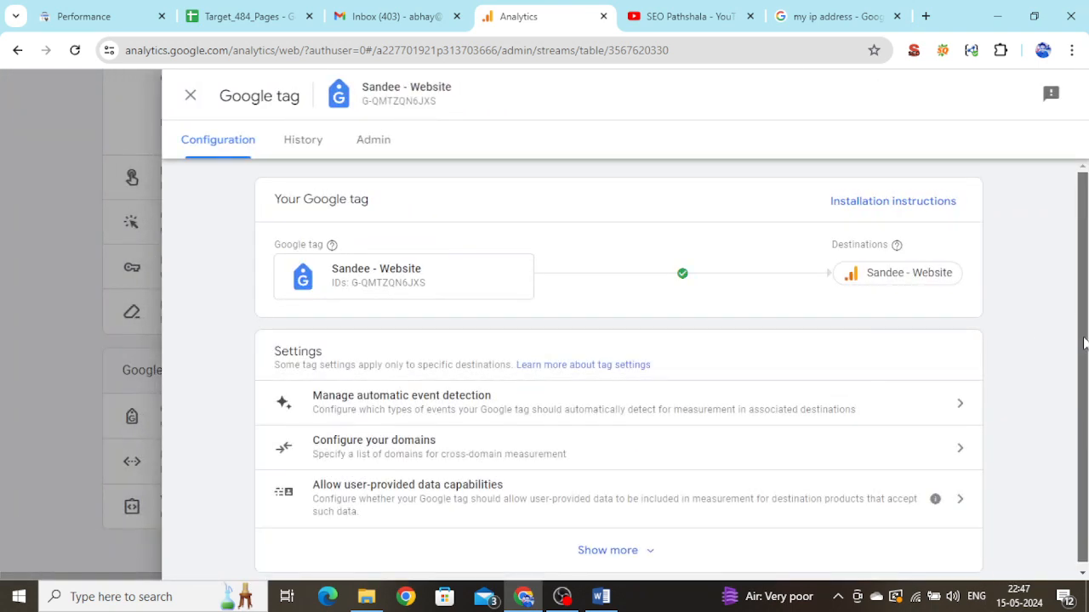
click(640, 552)
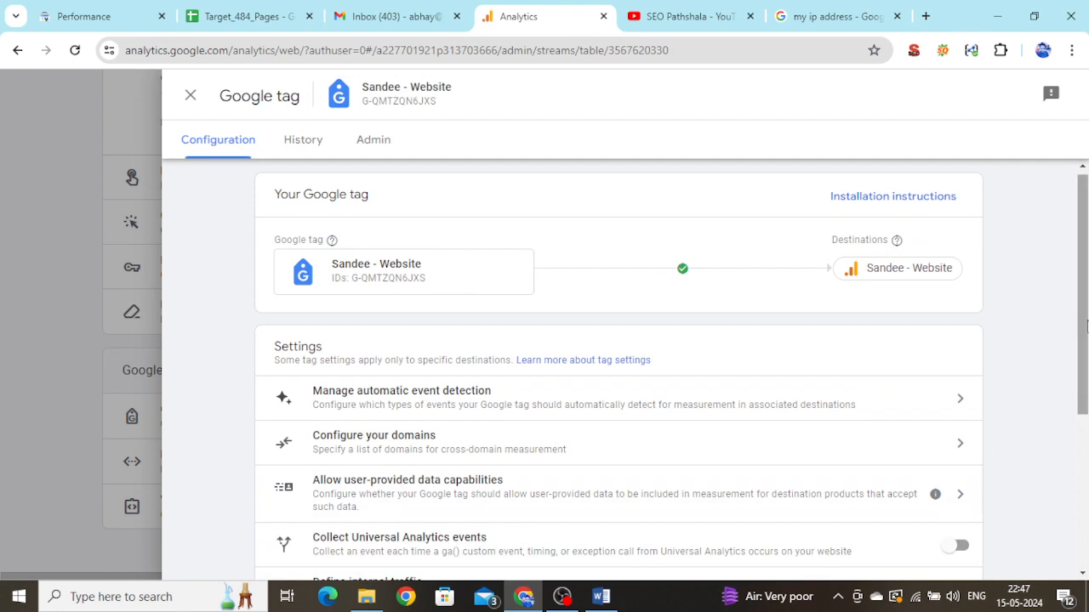
scroll(1086, 326, down, 3)
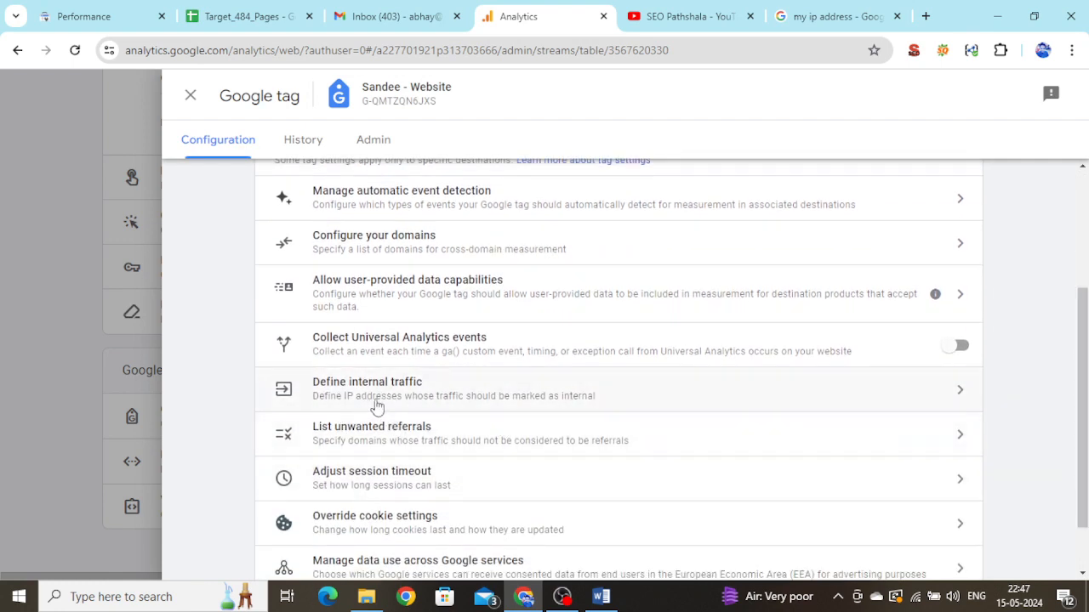
click(953, 401)
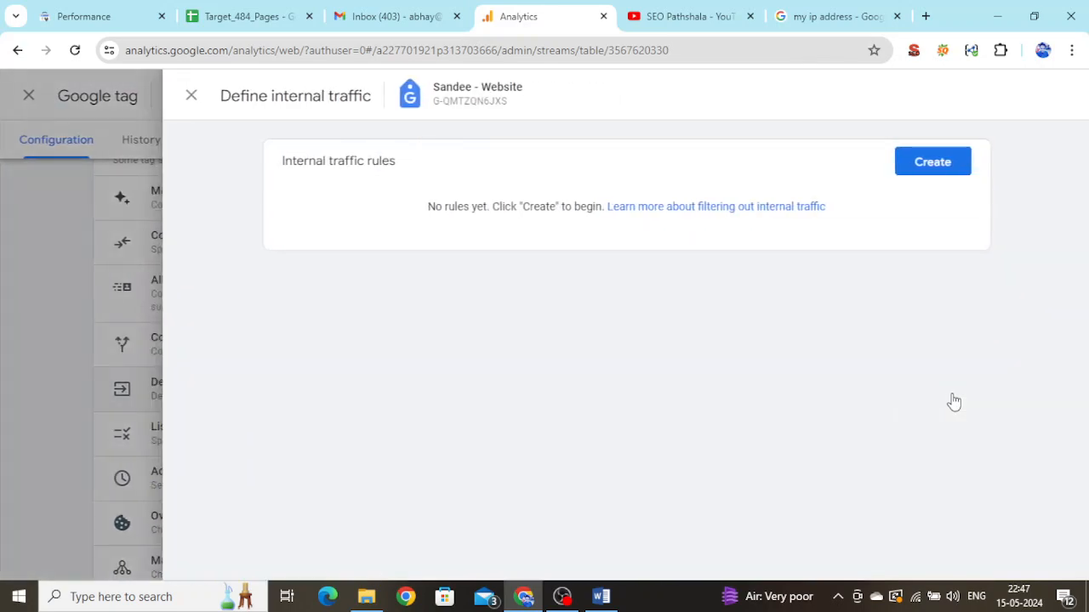
Start a new internal traffic rule named Home with the match type "IP address equals".
click(942, 165)
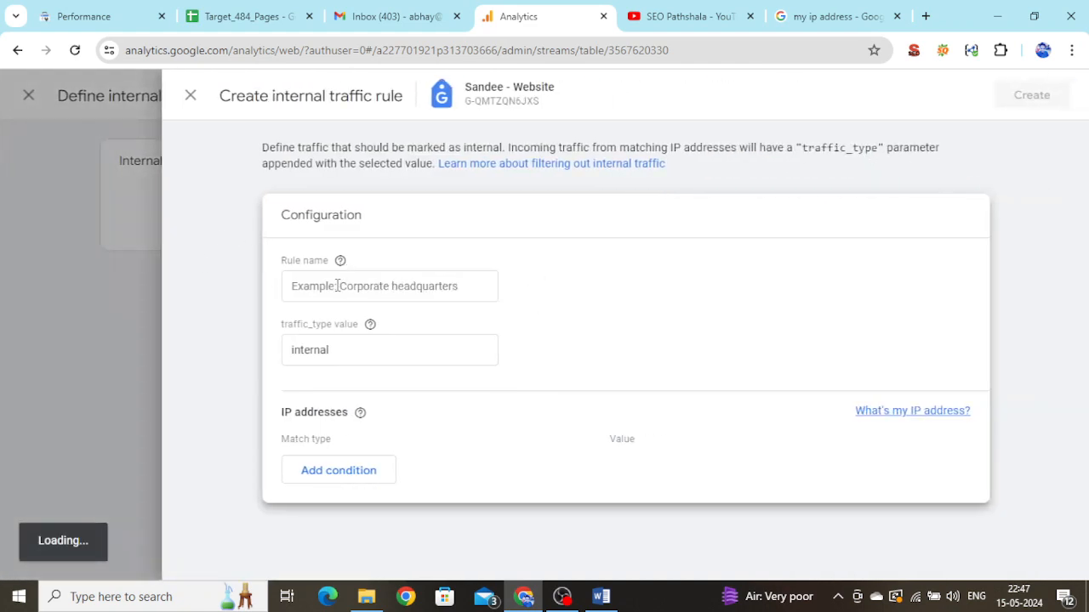
text(Home)
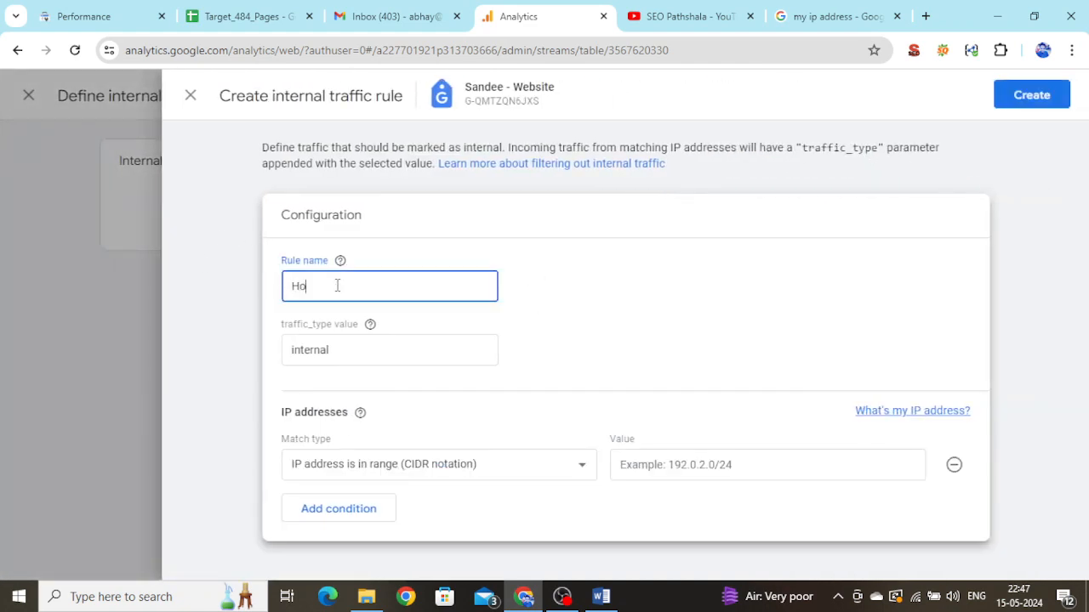
click(583, 473)
click(437, 489)
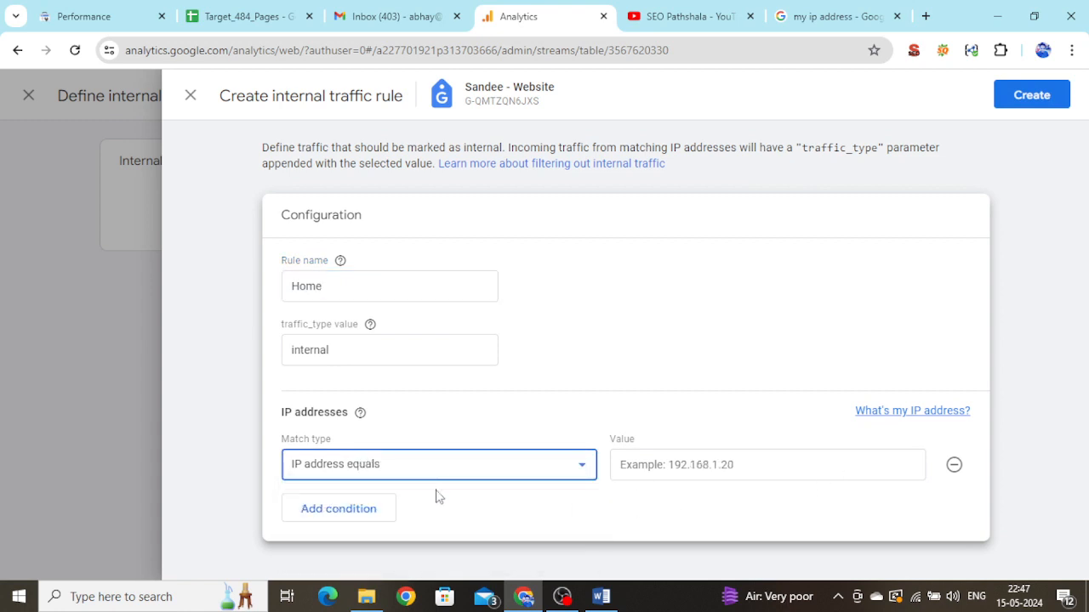
Enter the IP address 122.162.150.112 from the Word notes as the rule's value and create the rule.
click(602, 597)
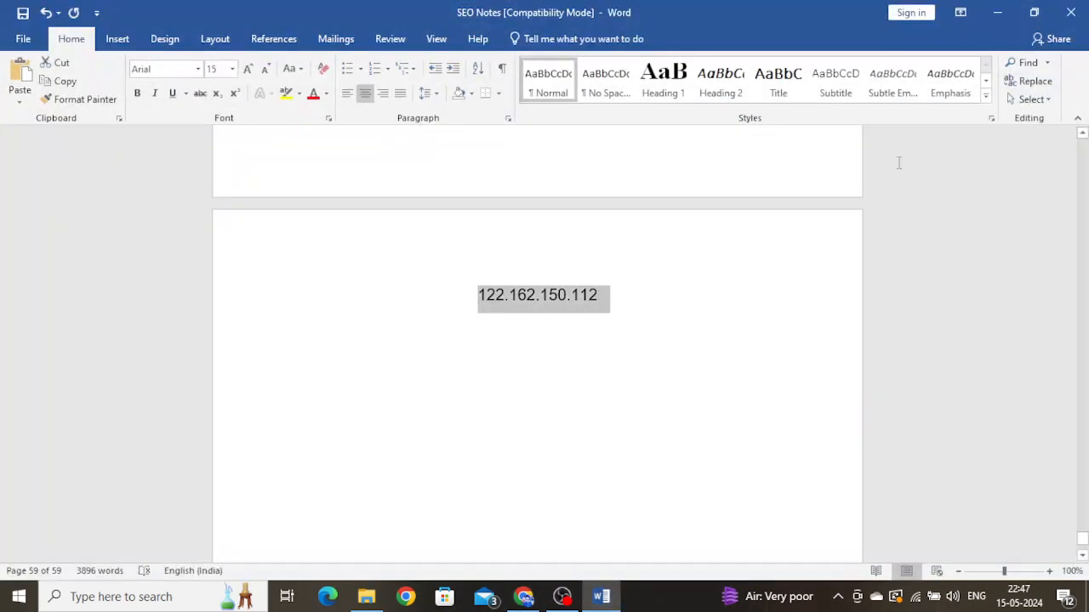
click(996, 12)
click(754, 474)
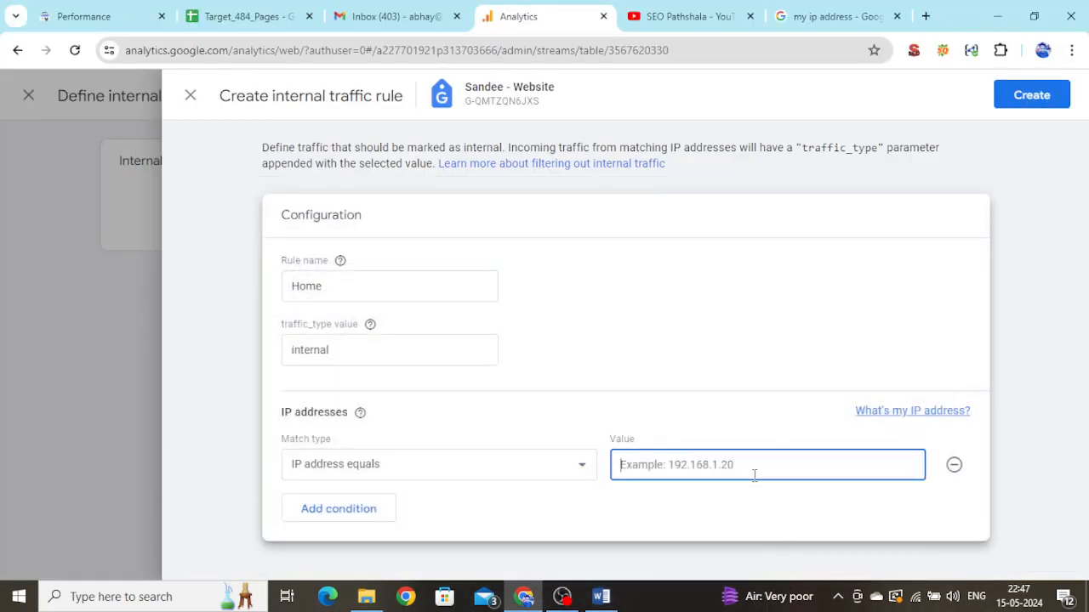
text(122.162.150.112)
click(1044, 101)
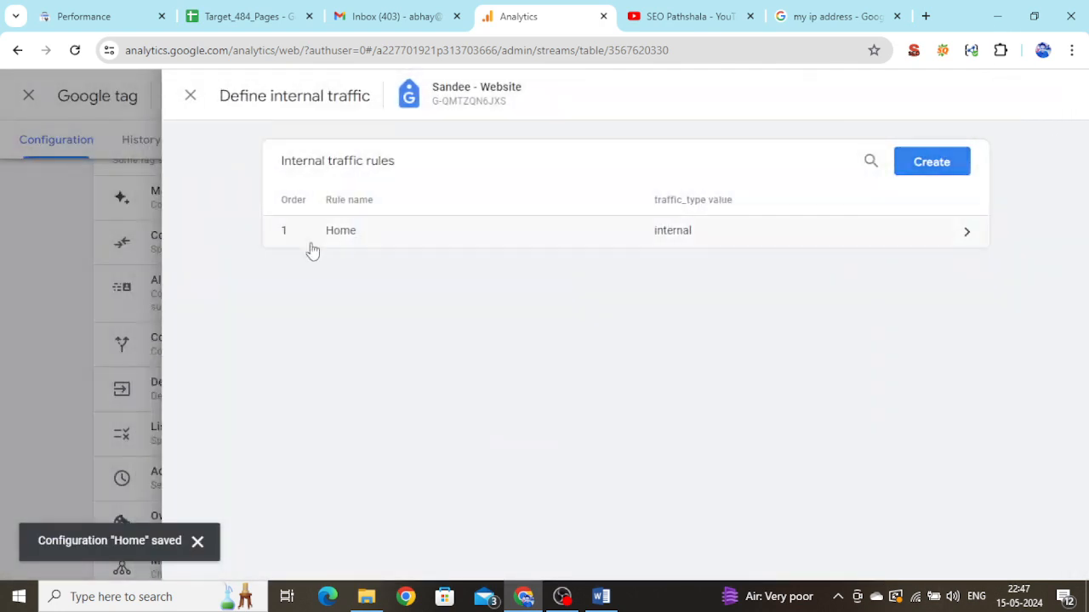
Close the internal traffic rules, Google tag and web stream details to return to the data streams list.
click(191, 95)
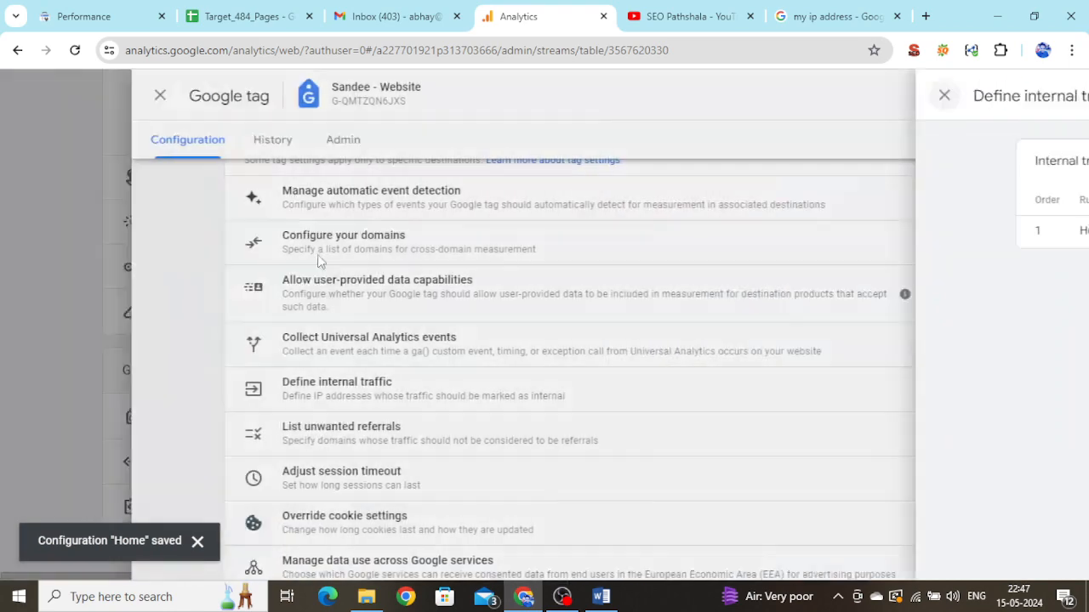
click(191, 96)
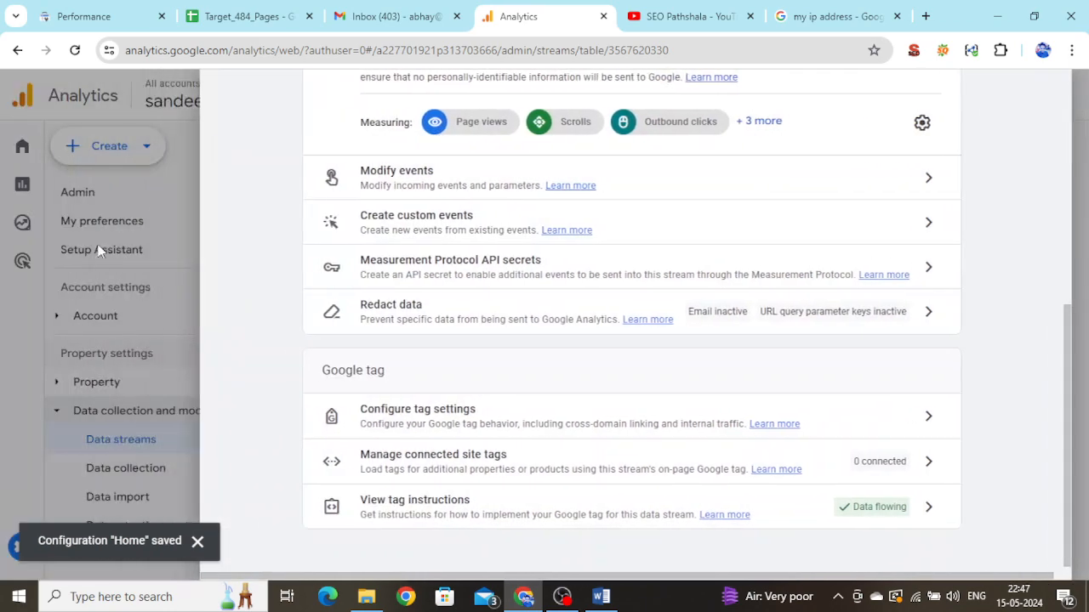
drag(1083, 326, 1080, 92)
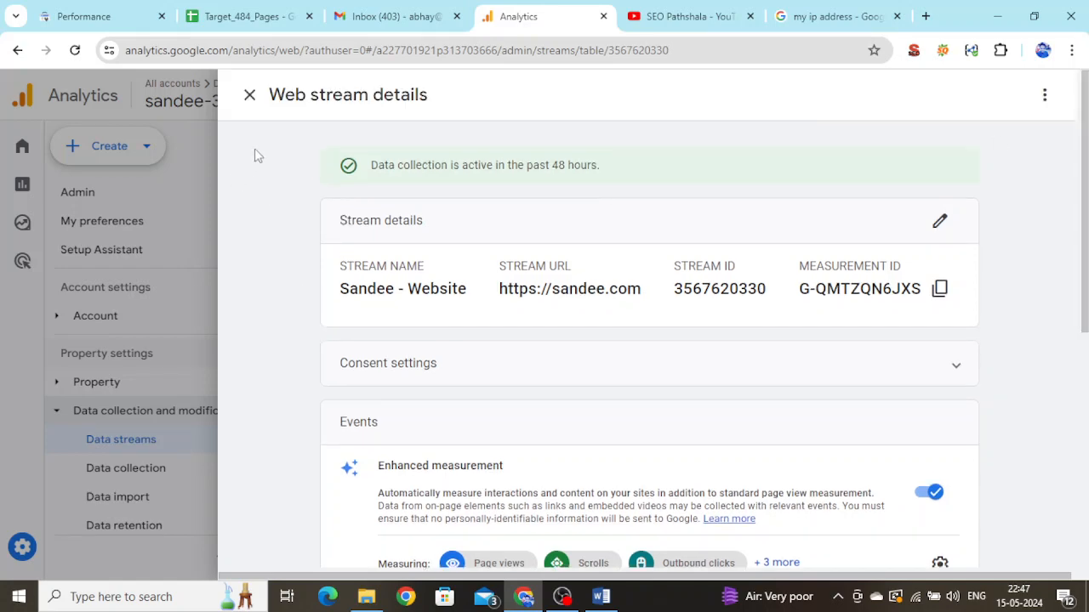
click(248, 95)
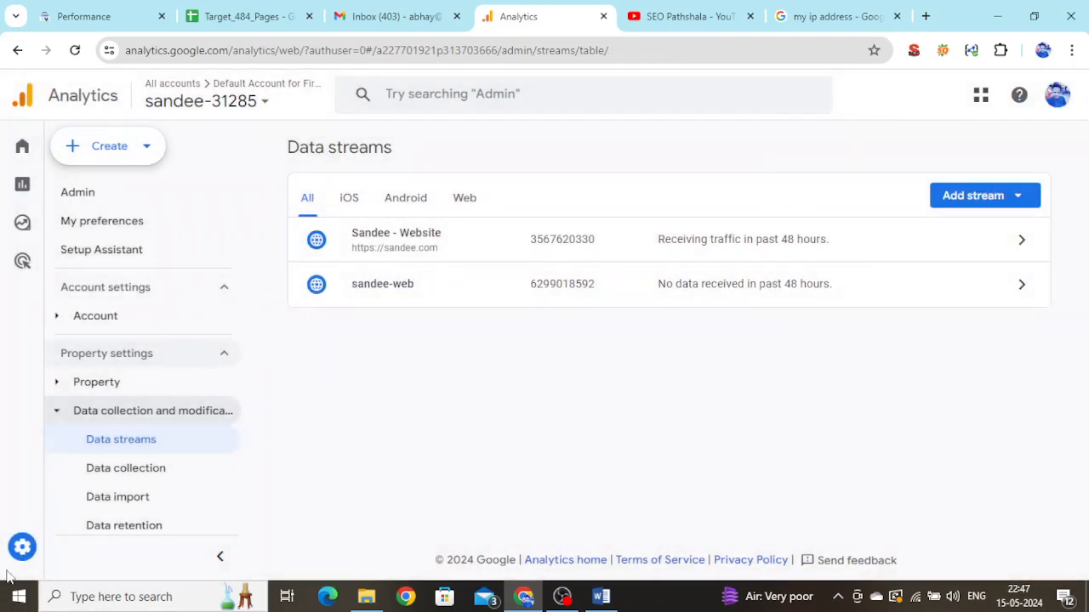
Open the existing Internal Traffic filter for editing from the property's data filters in Admin.
click(31, 562)
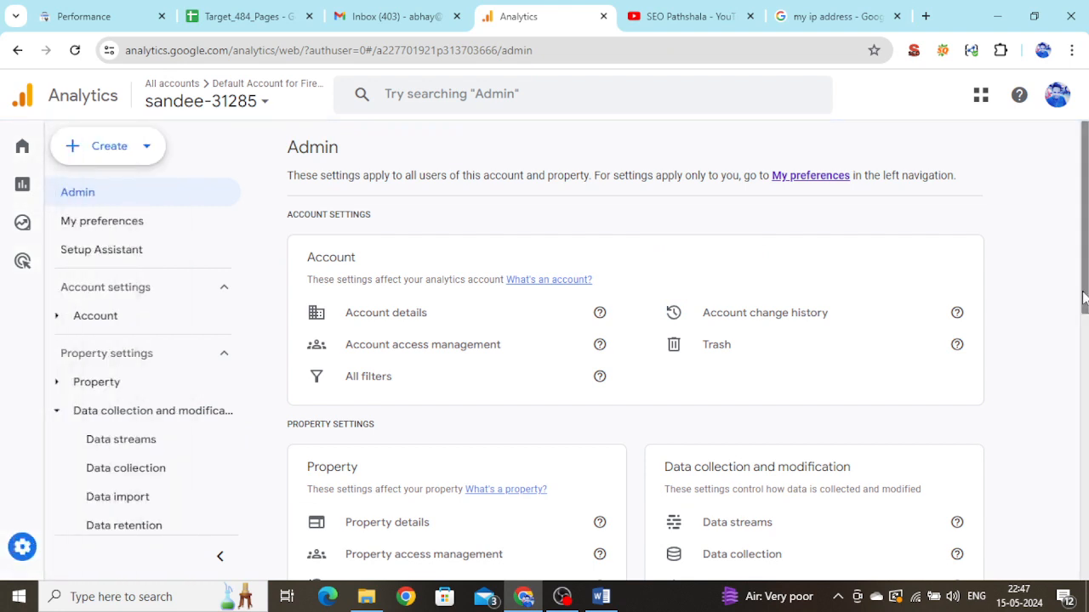
scroll(787, 379, down, 3)
click(751, 367)
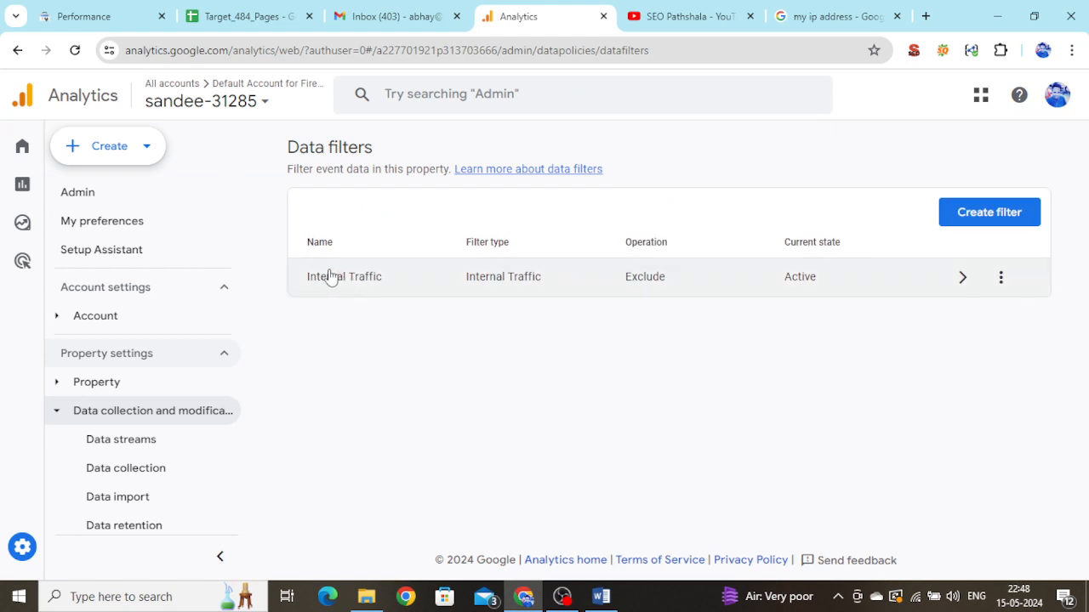
click(962, 287)
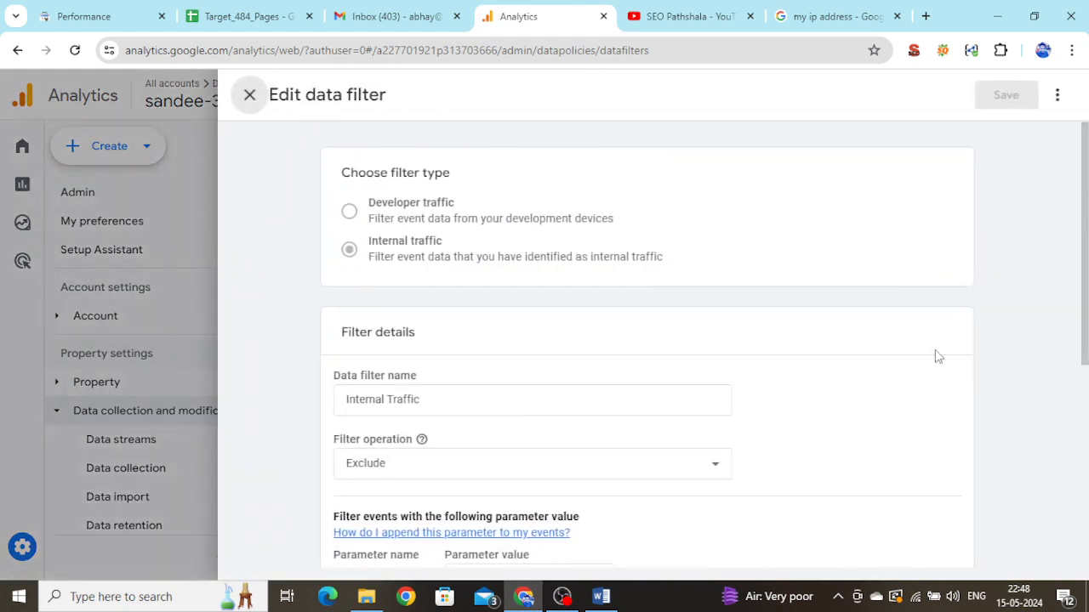
Keep the Internal Traffic filter's state set to Active, save the filter with its modification confirmed, and dismiss the Adobe update notification.
drag(1083, 268, 1085, 486)
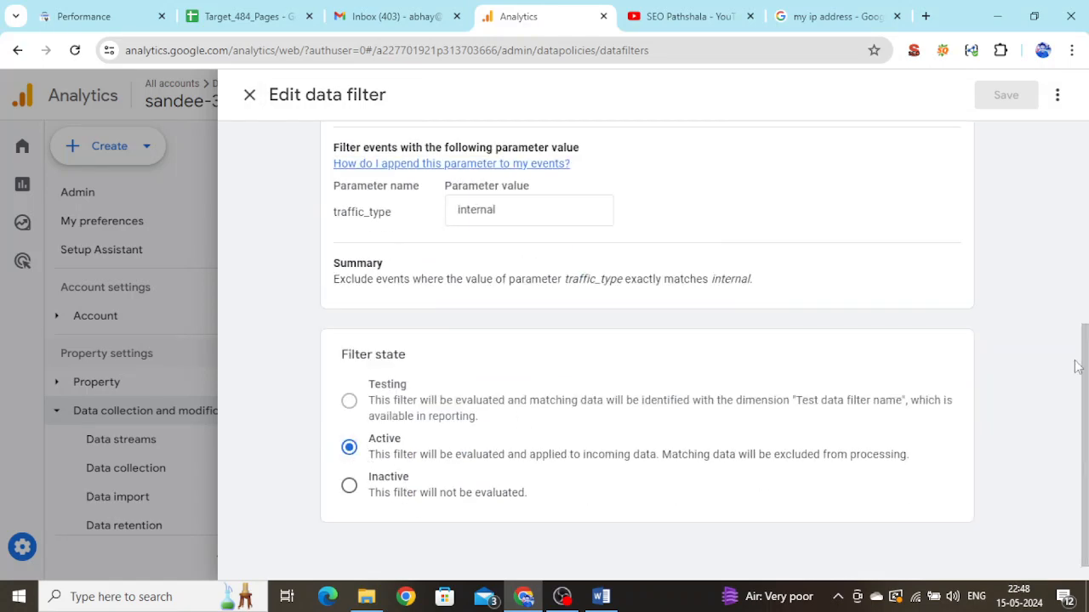
drag(1077, 366, 1078, 332)
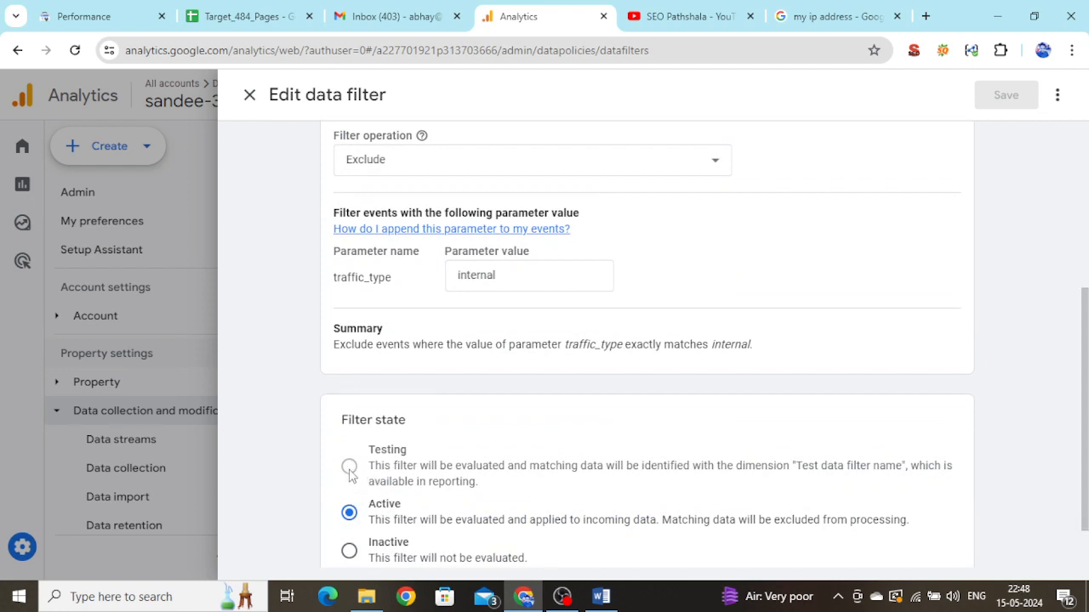
click(348, 550)
click(349, 512)
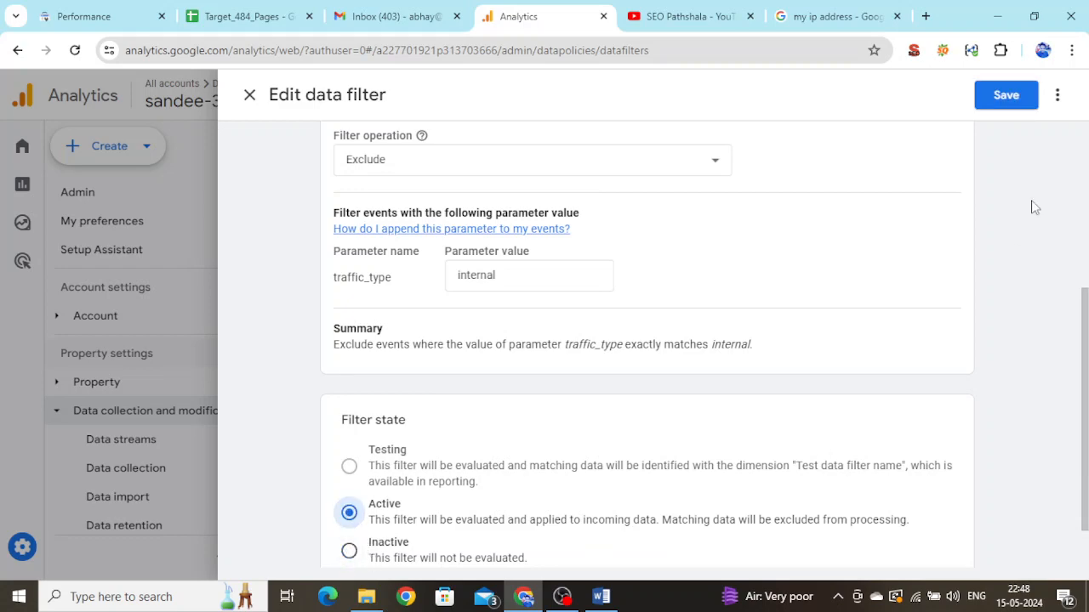
click(1006, 95)
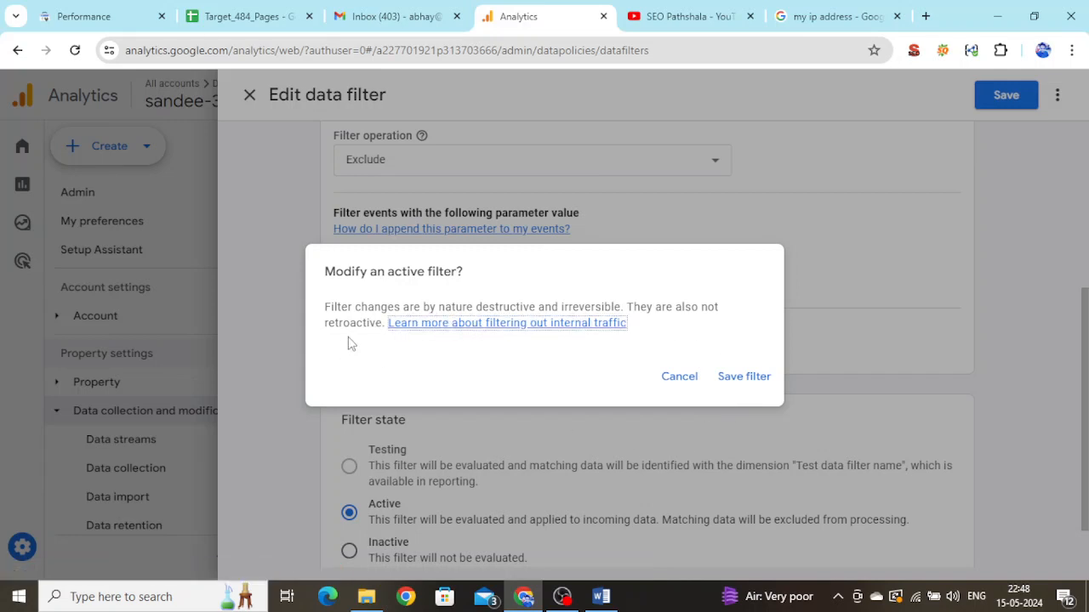
click(744, 379)
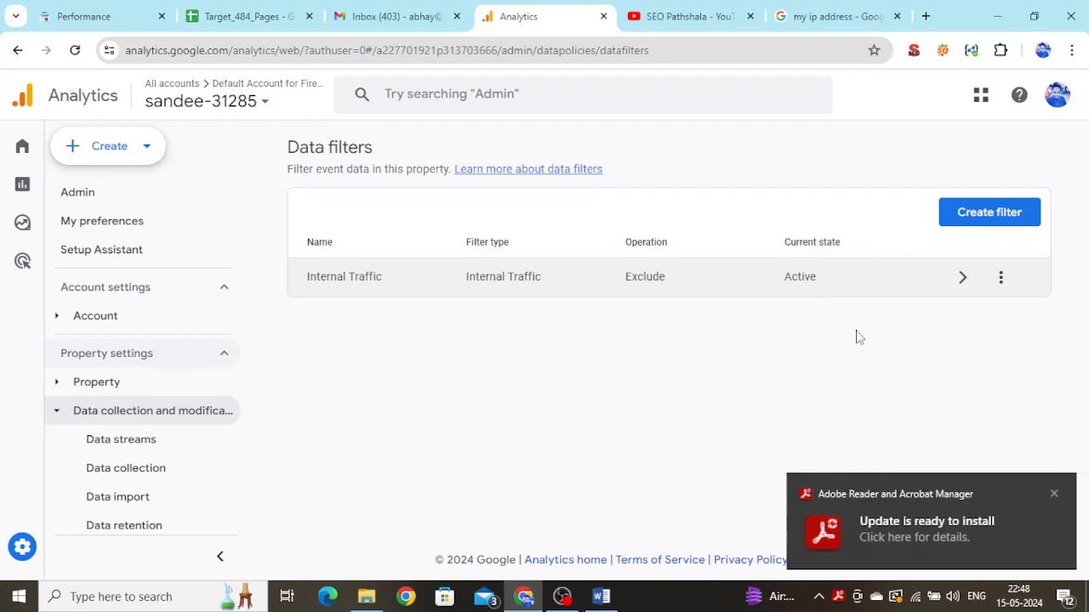
click(1053, 494)
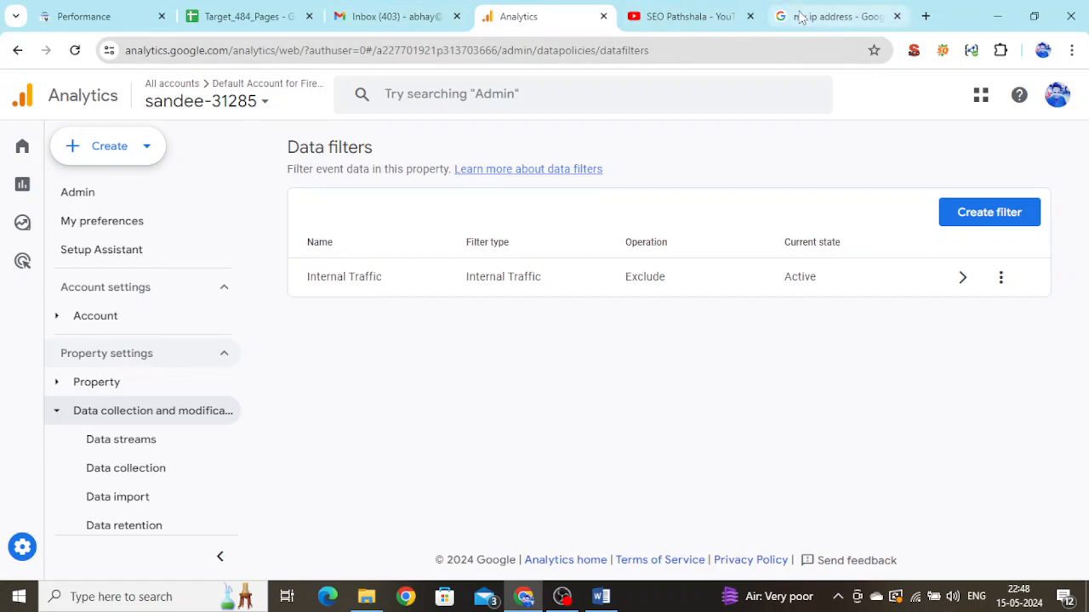
Examine the IP address REGEX video on YouTube and highlight the IP address's last two octets in the Word notes before returning to Analytics.
click(687, 16)
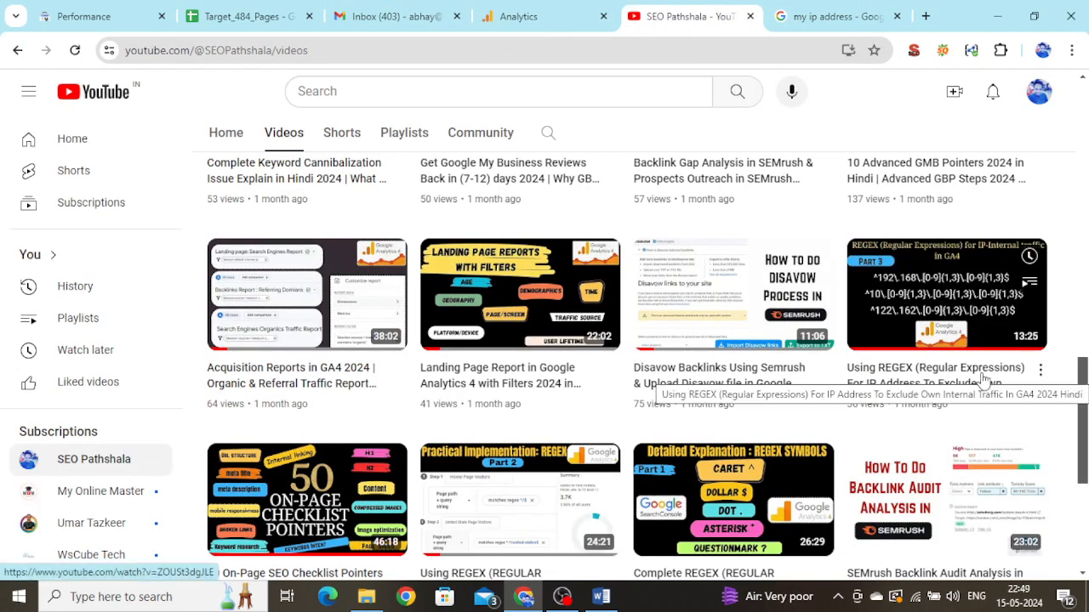
click(601, 597)
click(509, 299)
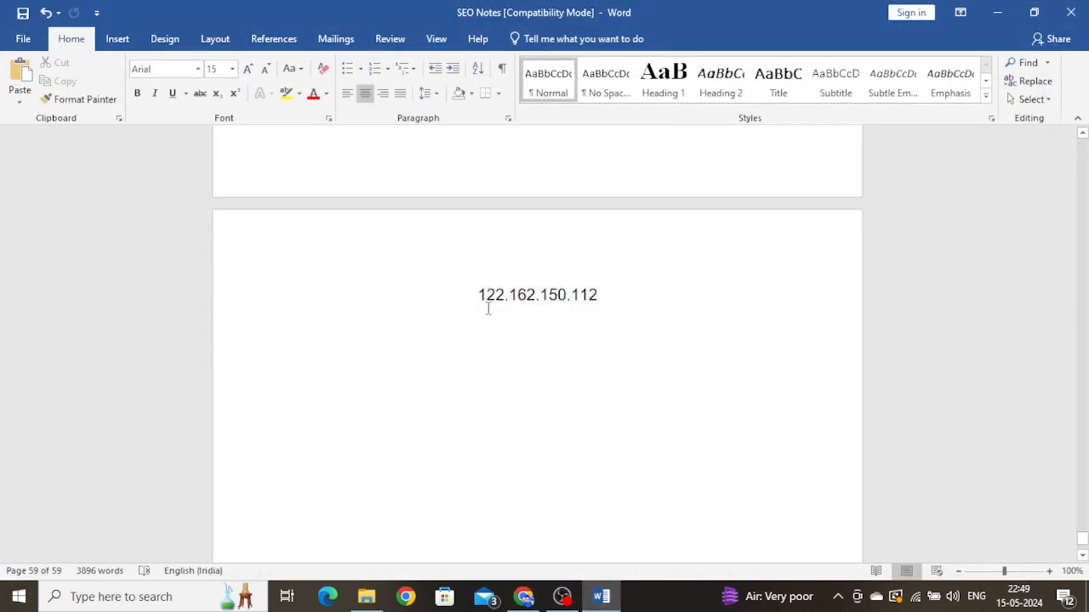
drag(479, 305, 641, 301)
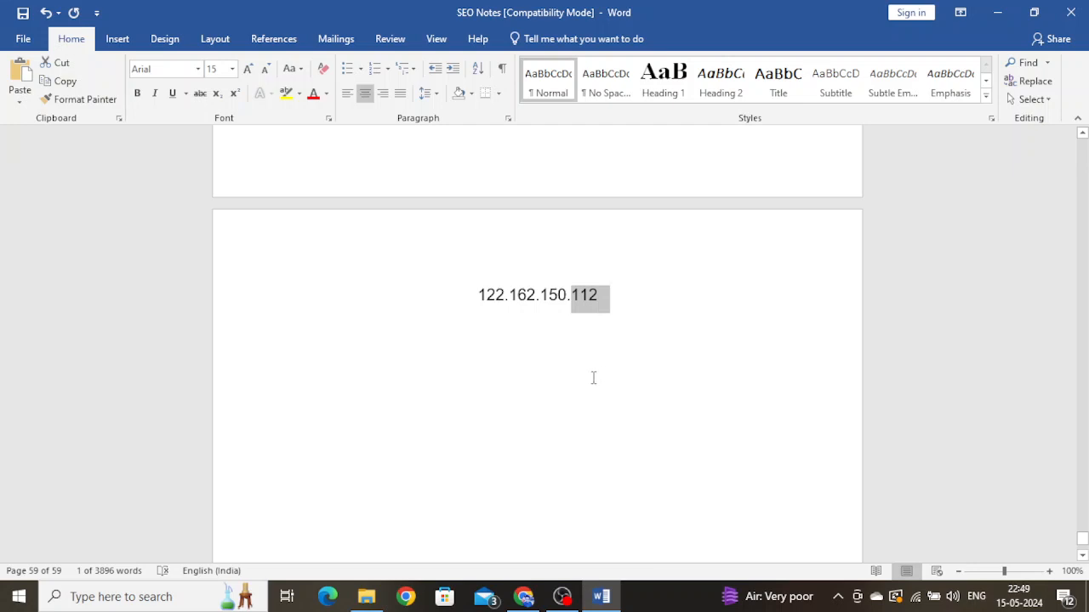
drag(540, 299, 609, 303)
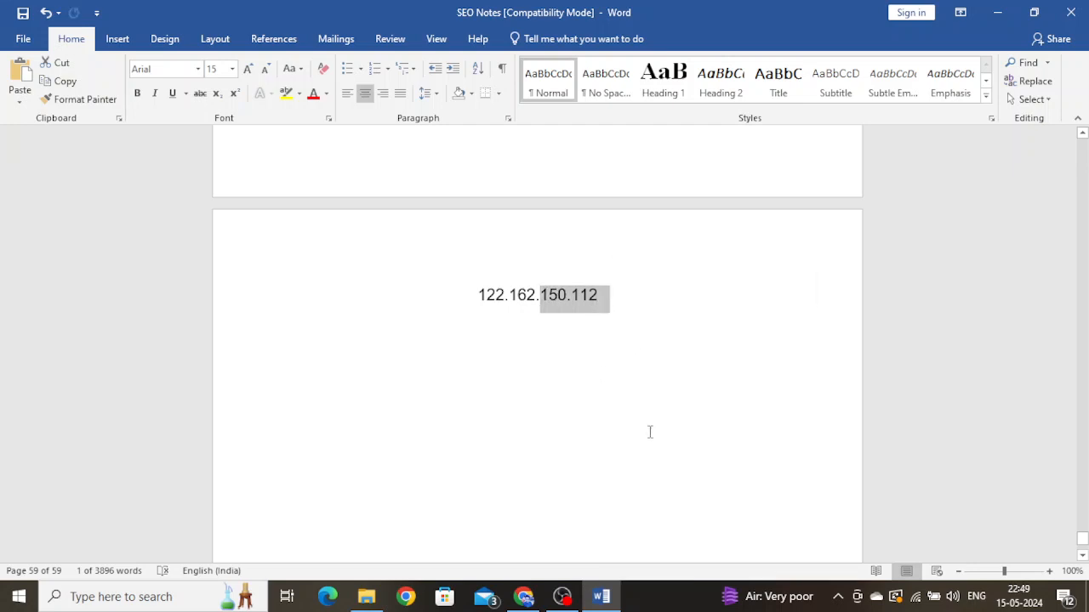
click(621, 427)
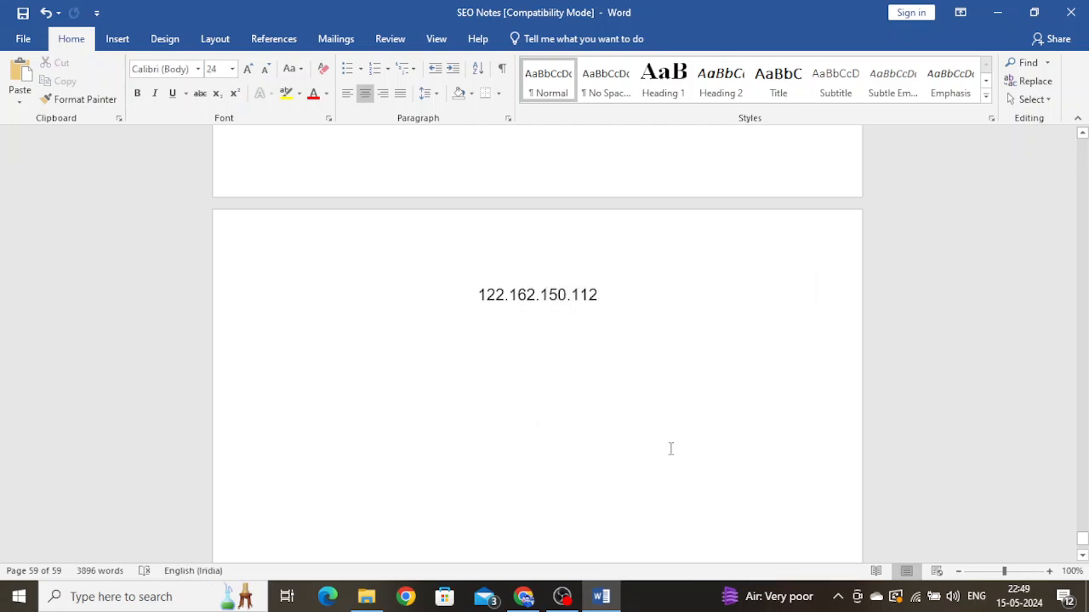
click(1002, 12)
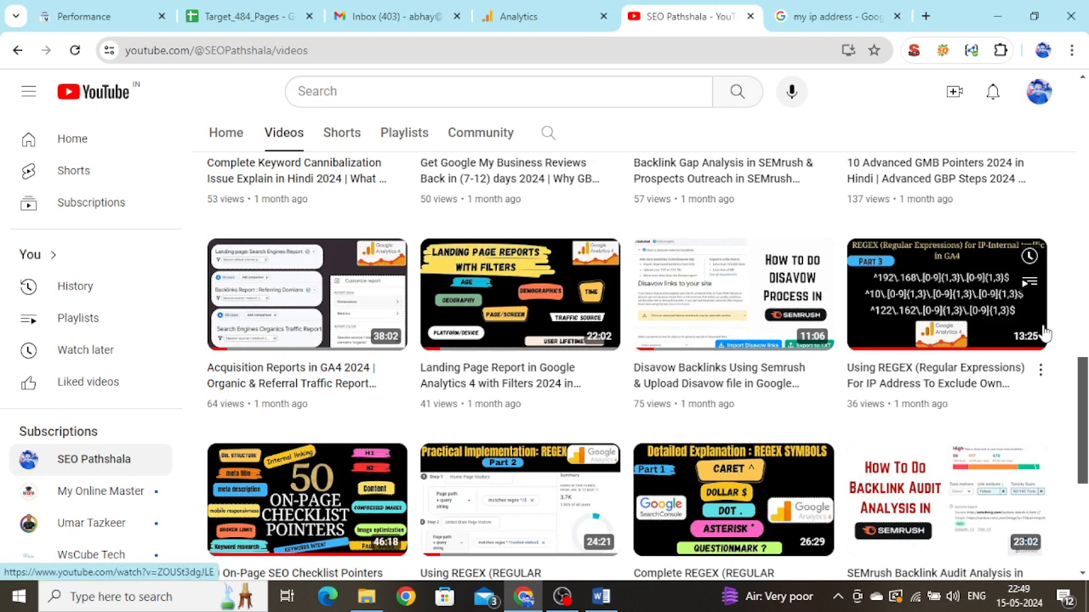
click(520, 17)
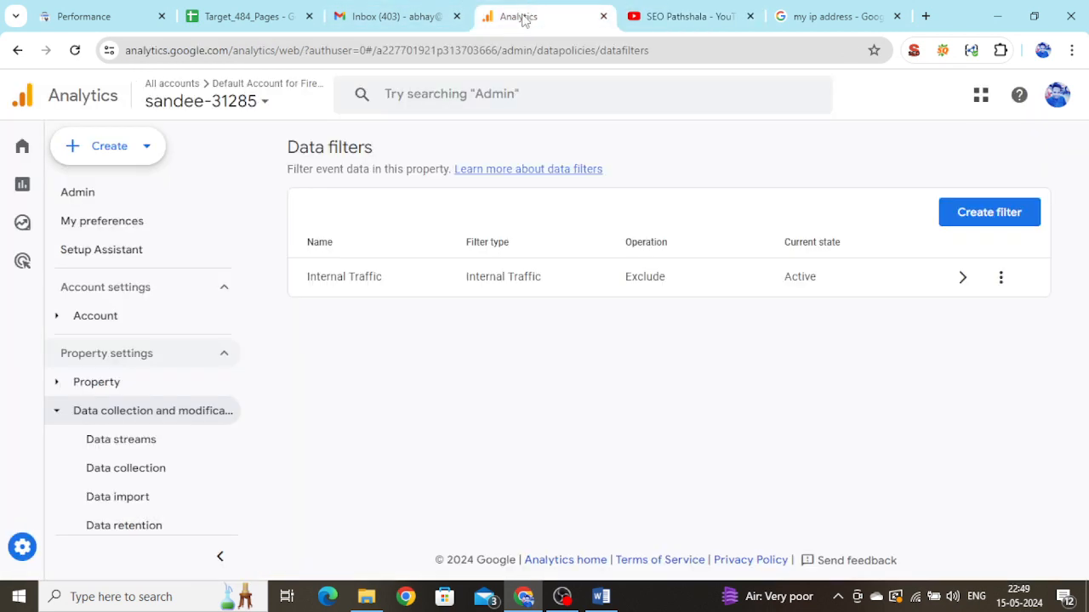